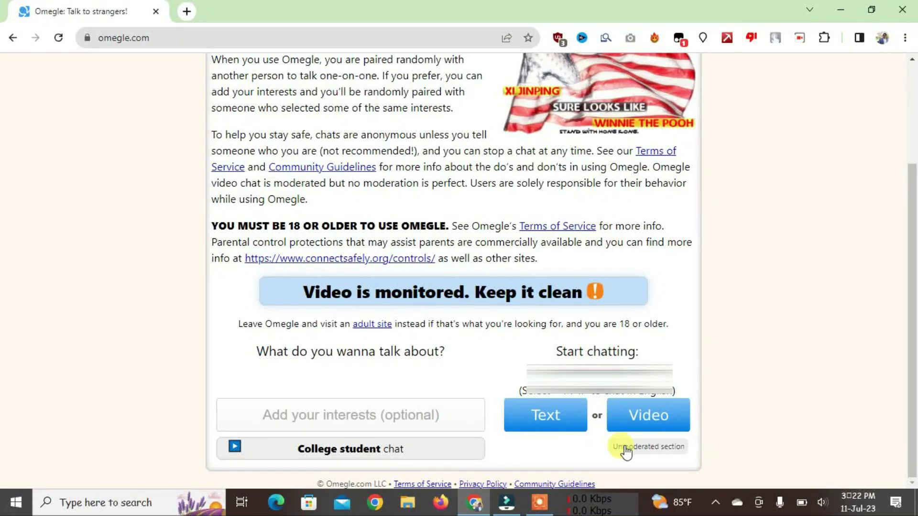
Start a video chat, agreeing to both the age restriction and the terms.
left_click(648, 417)
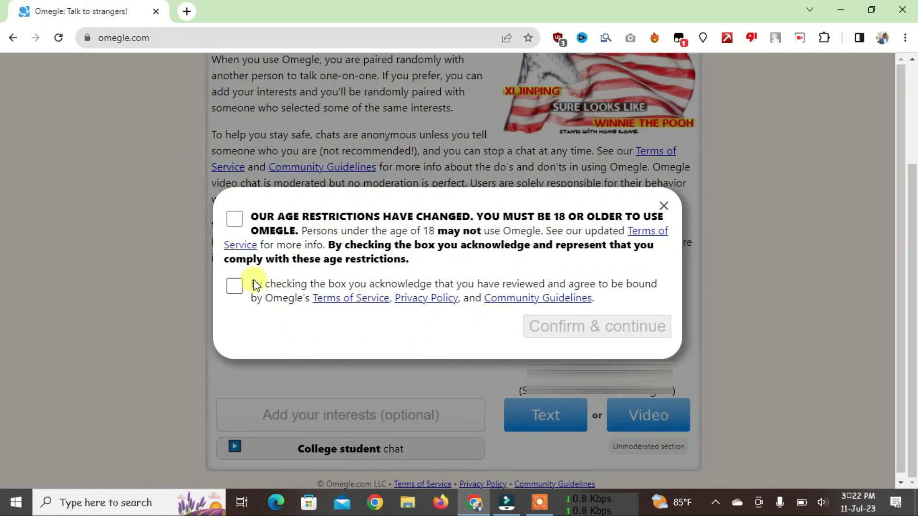
left_click(235, 285)
left_click(234, 218)
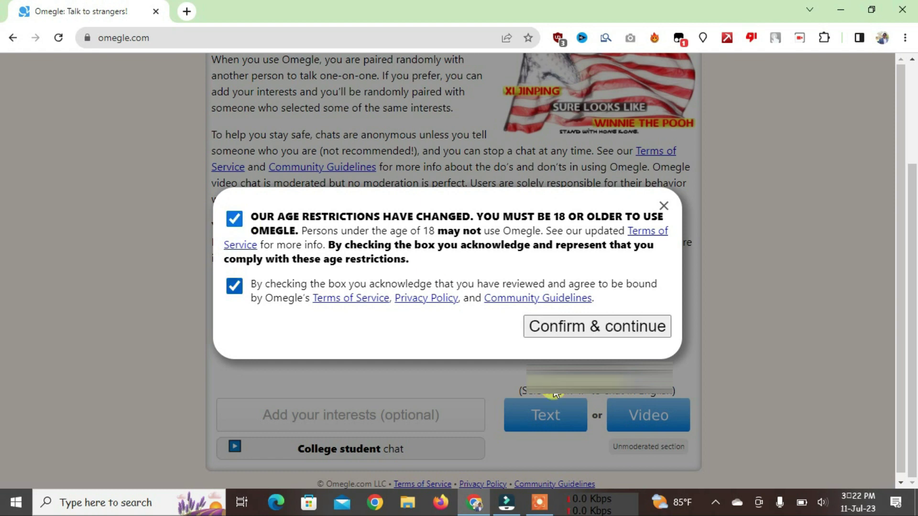
left_click(596, 326)
type("hi how")
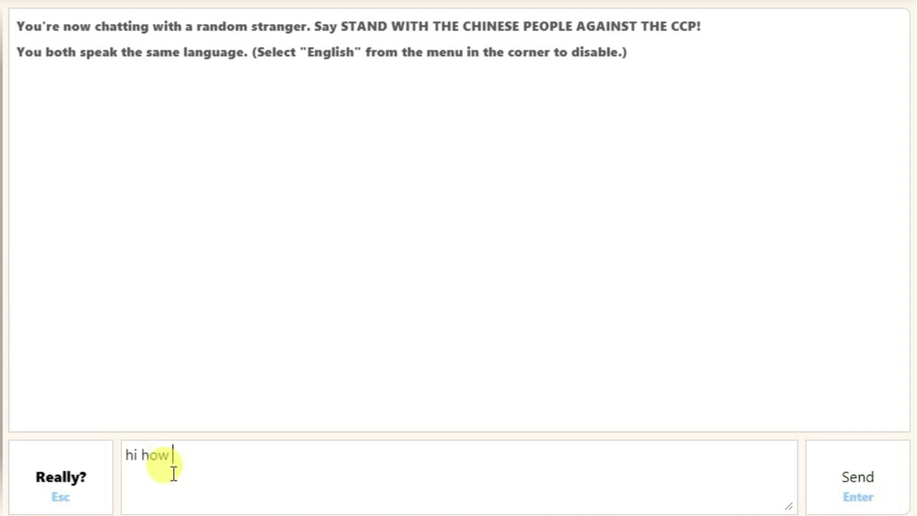
type("are you?")
Send 'hi how are you?' to the stranger, then end the chat via the Omegle logo.
key("Return")
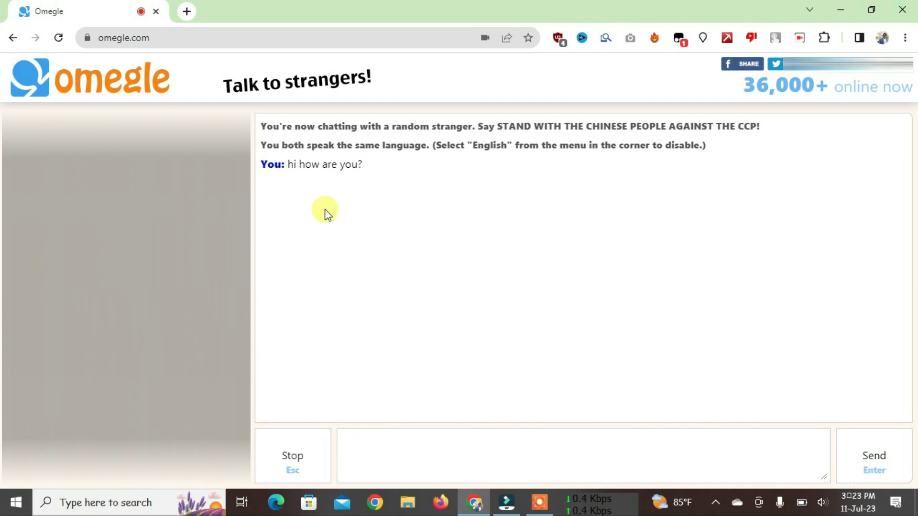
left_click(118, 83)
left_click(522, 120)
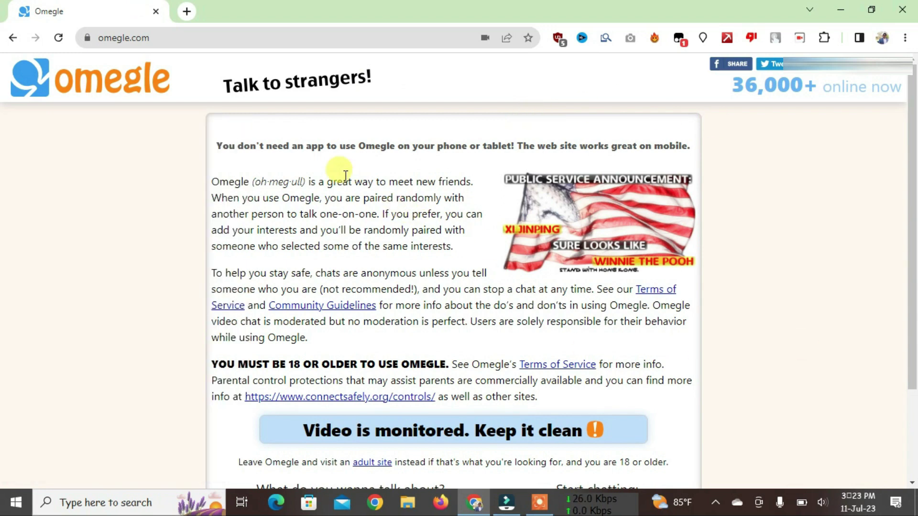
Search Google for 'chromegle extension' in a new tab and open its Web Store page.
key("ctrl+t")
type("chrom")
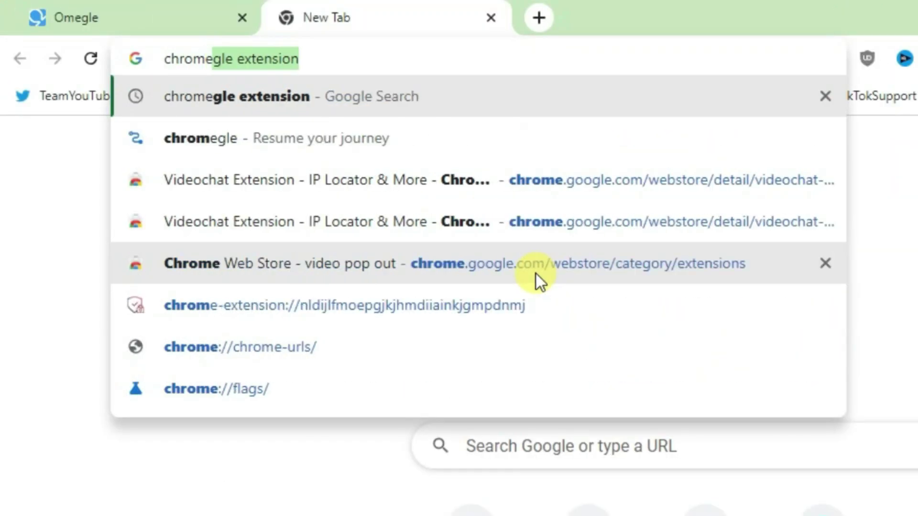
type("eg")
key("Return")
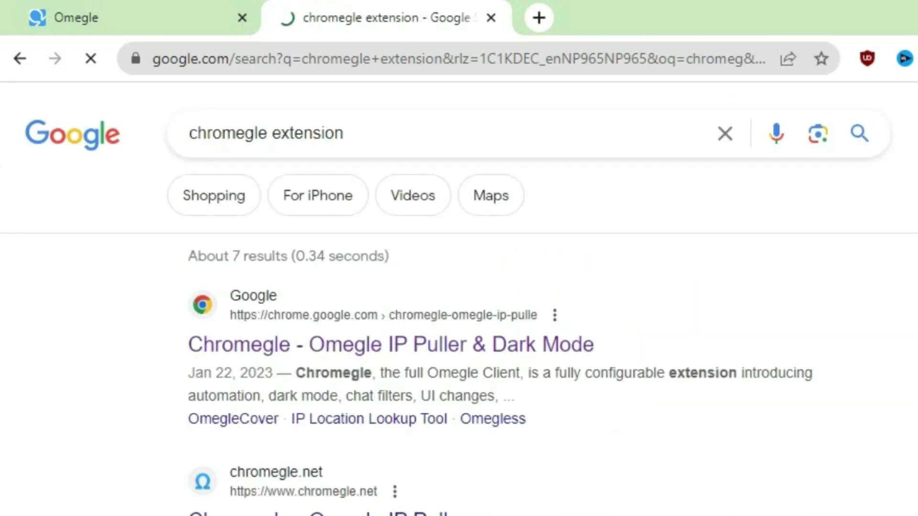
left_click(300, 344)
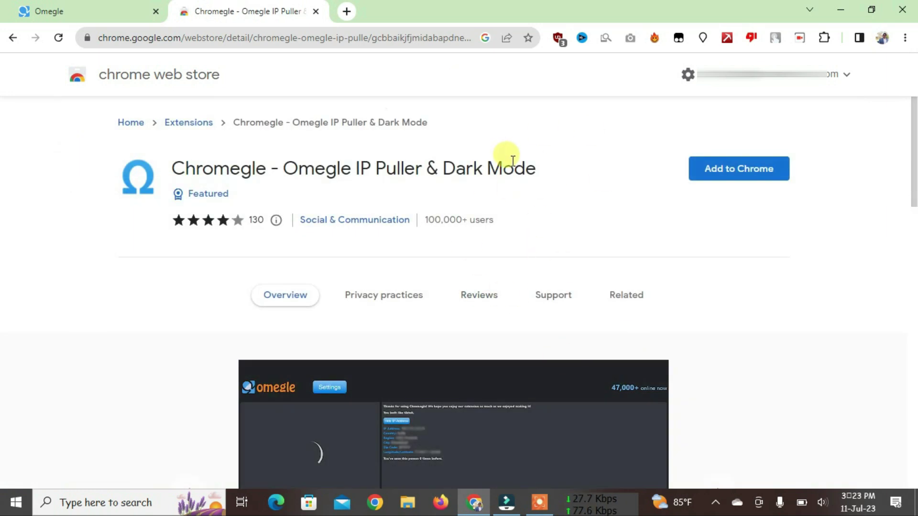
Add the Chromegle extension to Chrome and close the store tab.
left_click(761, 168)
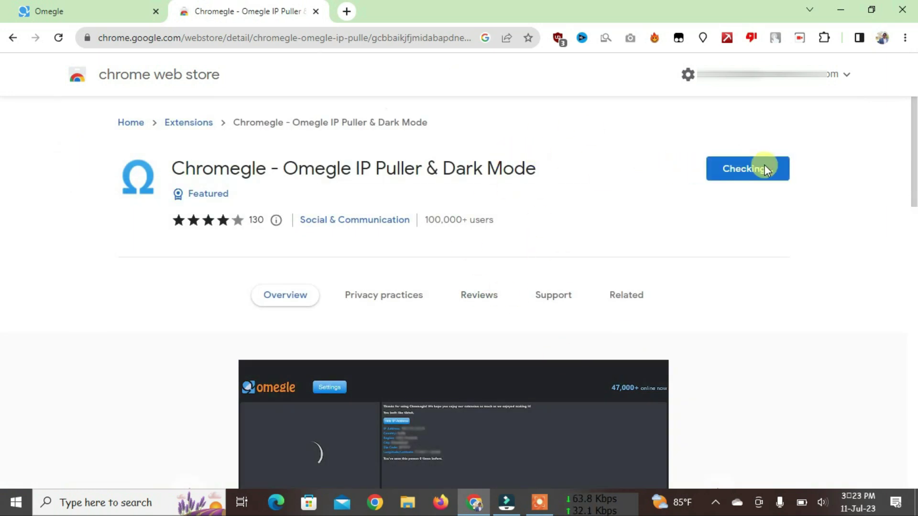
left_click(495, 157)
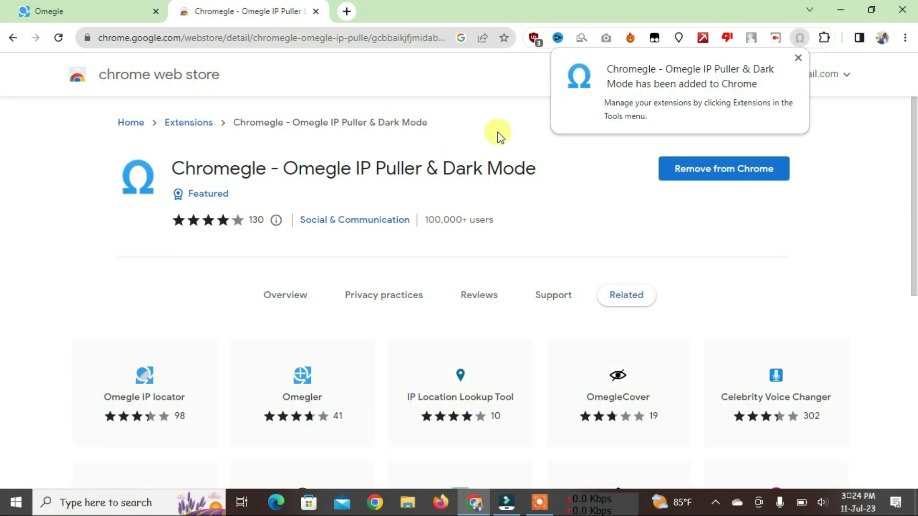
key("ctrl+w")
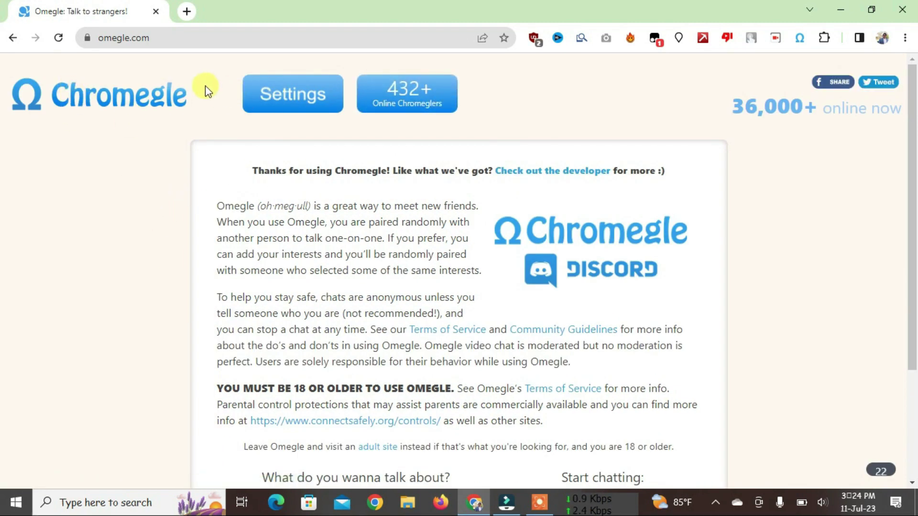
Enable the Chromegle greeting message and accept the auto-message warning.
left_click(280, 95)
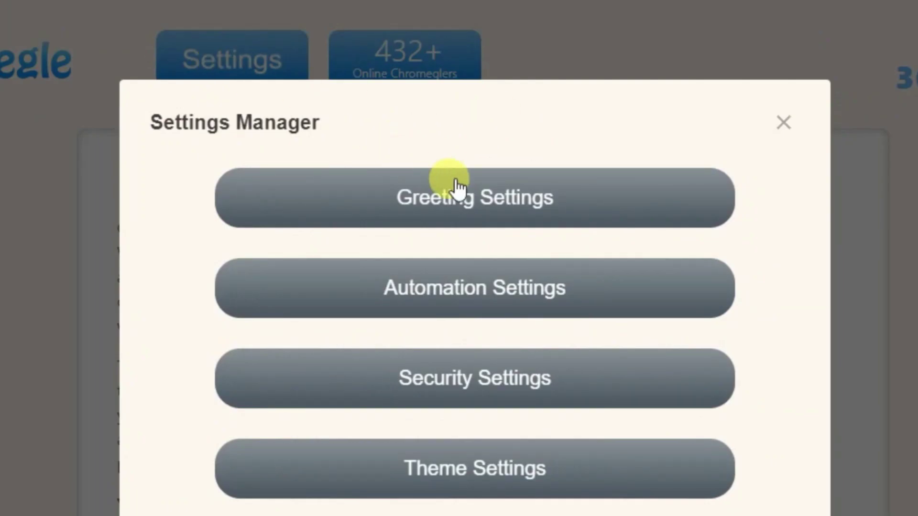
left_click(467, 197)
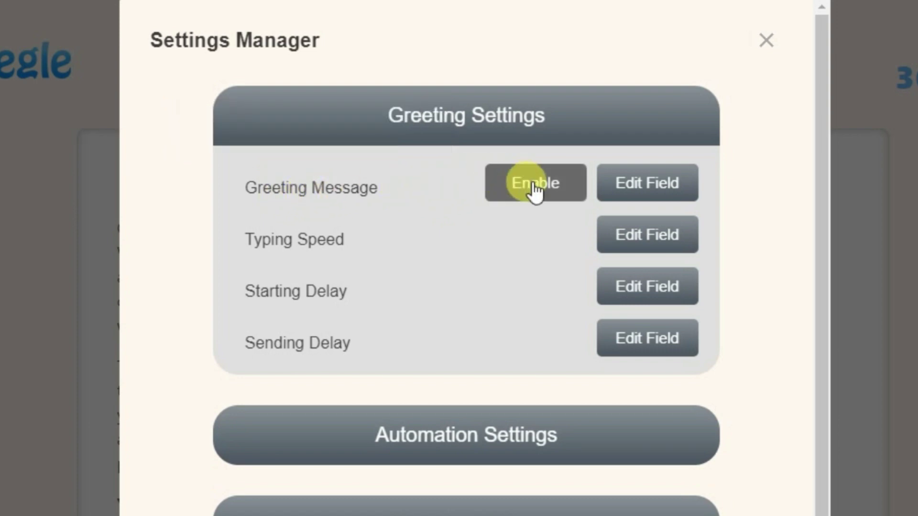
left_click(517, 183)
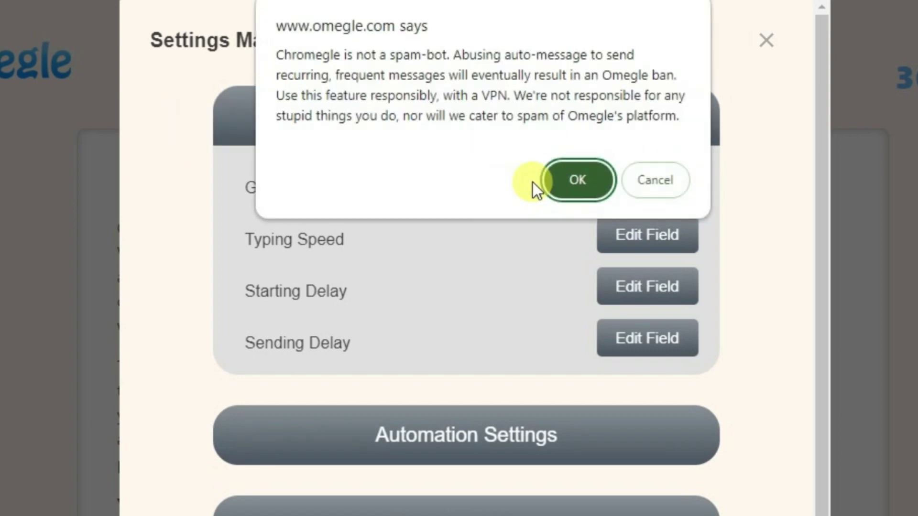
left_click(565, 182)
Set the greeting to one message and clear the field for 'please talk with me..'.
left_click(643, 179)
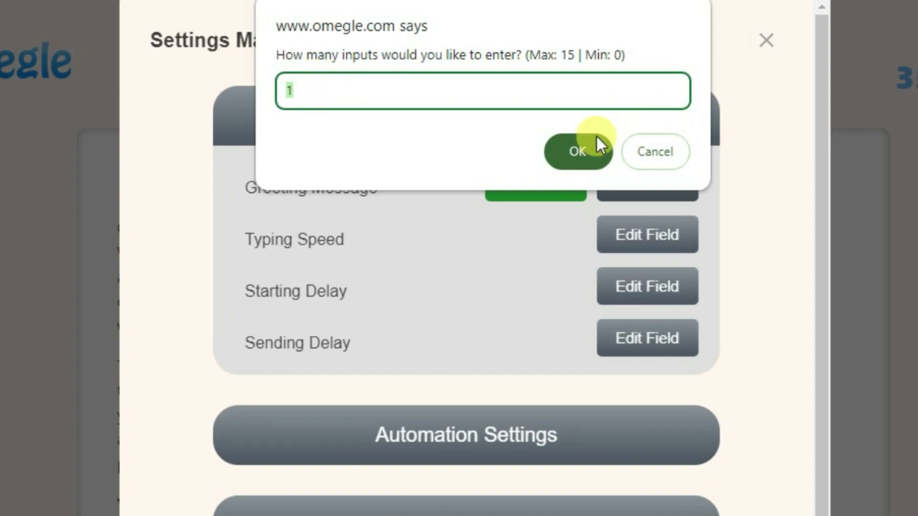
left_click(568, 153)
type("please talk with me..")
left_click(371, 92)
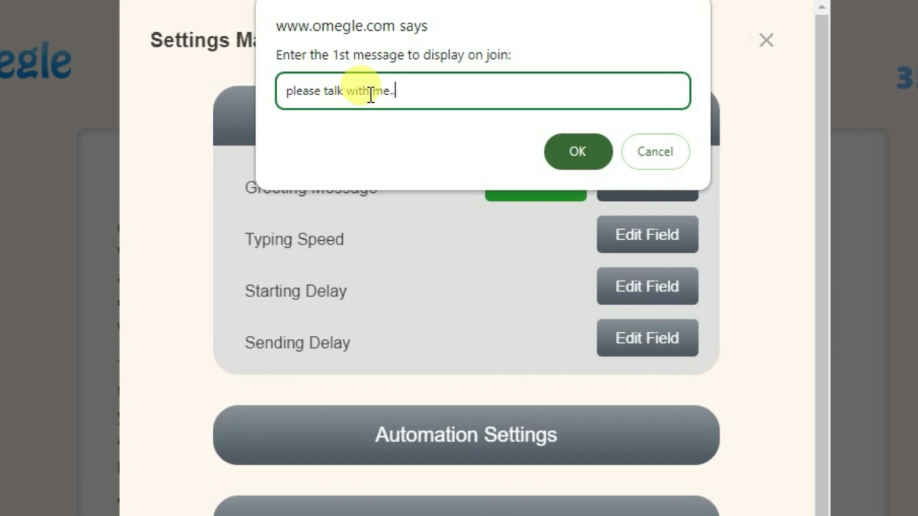
Save 'please talk with me..' as the greeting and keep typing speed at 150 wpm.
left_click(583, 147)
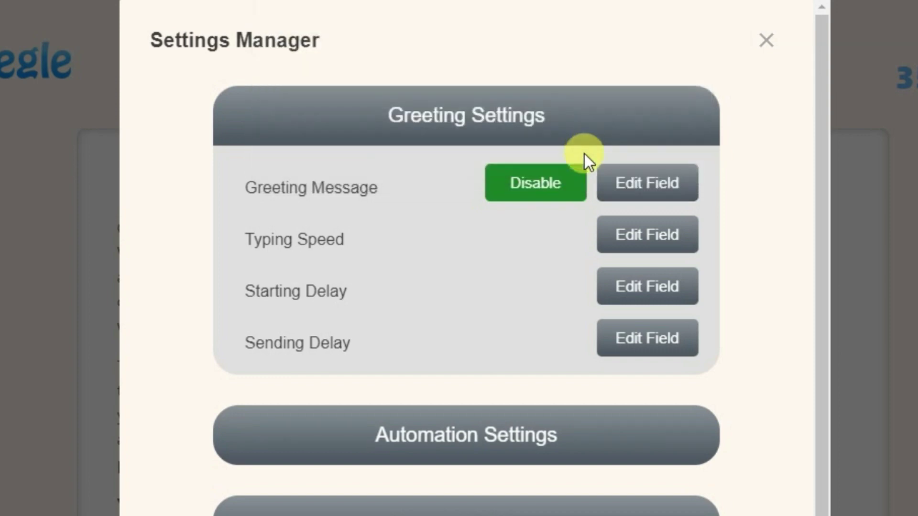
left_click(646, 234)
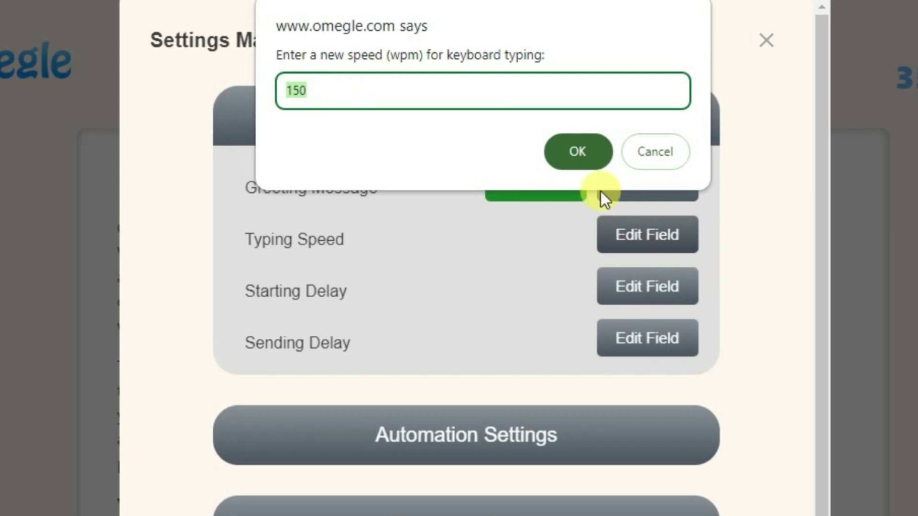
left_click(567, 152)
Set starting delay to 2, keep sending delay at 1, and close Chromegle settings.
left_click(641, 285)
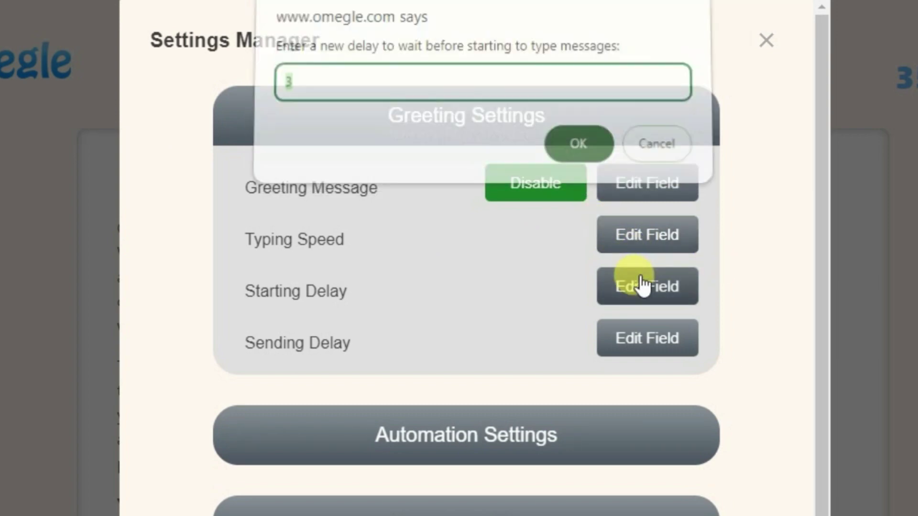
type("3")
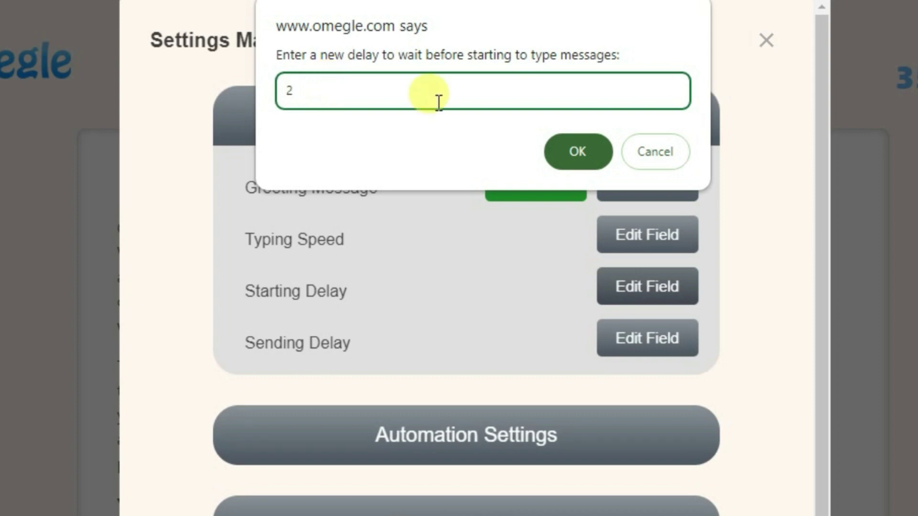
left_click(588, 154)
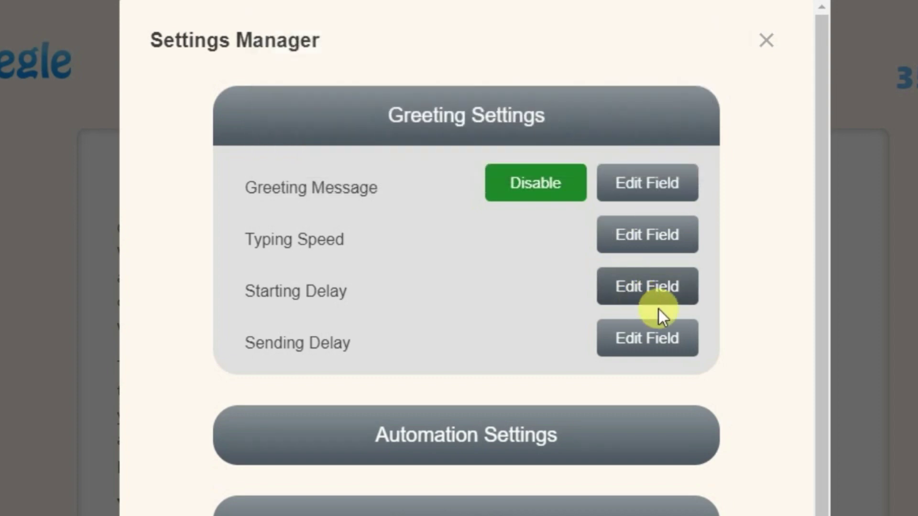
left_click(632, 338)
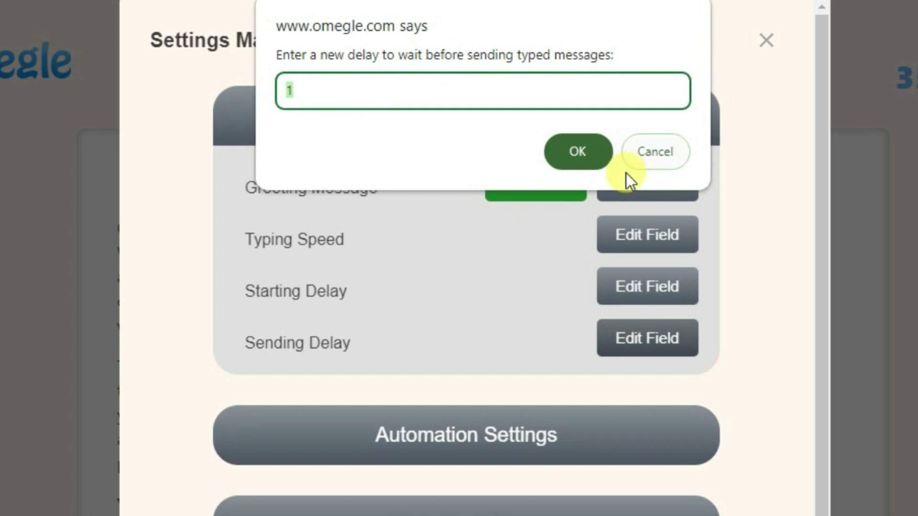
left_click(588, 154)
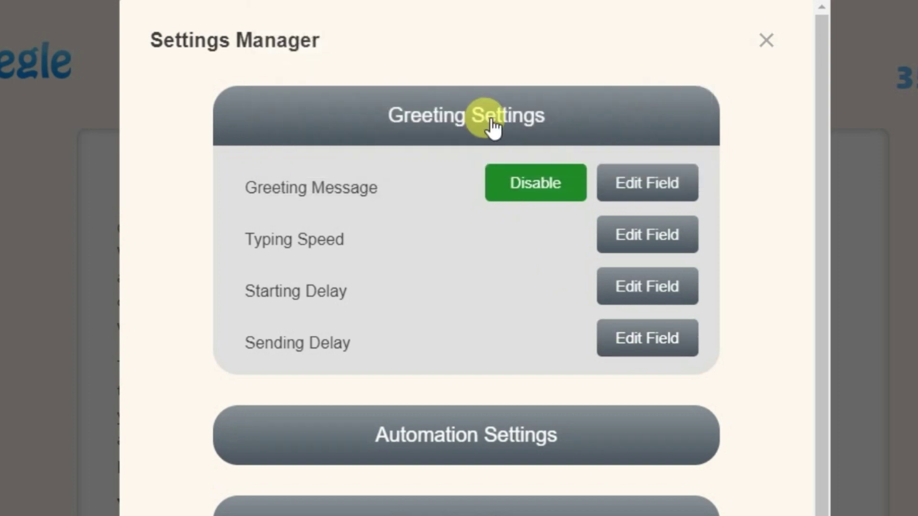
left_click(446, 121)
left_click(783, 121)
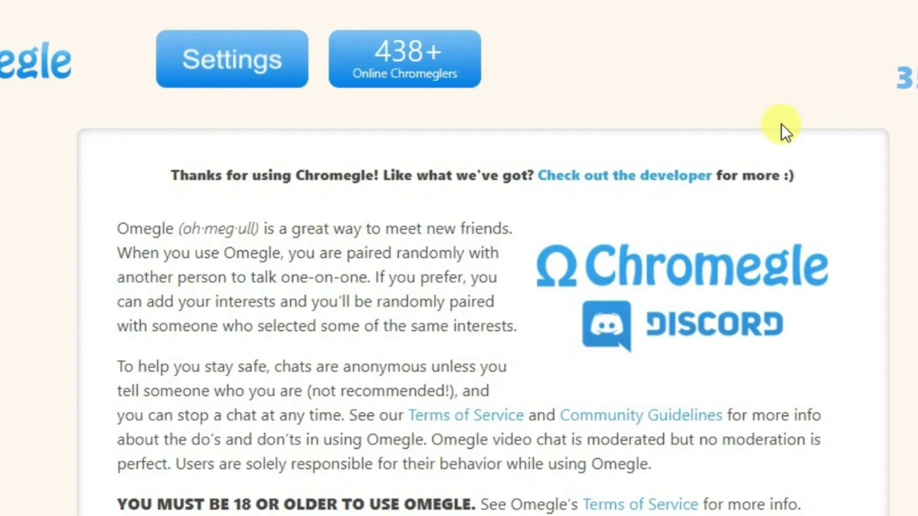
scroll(910, 229, "down", 5)
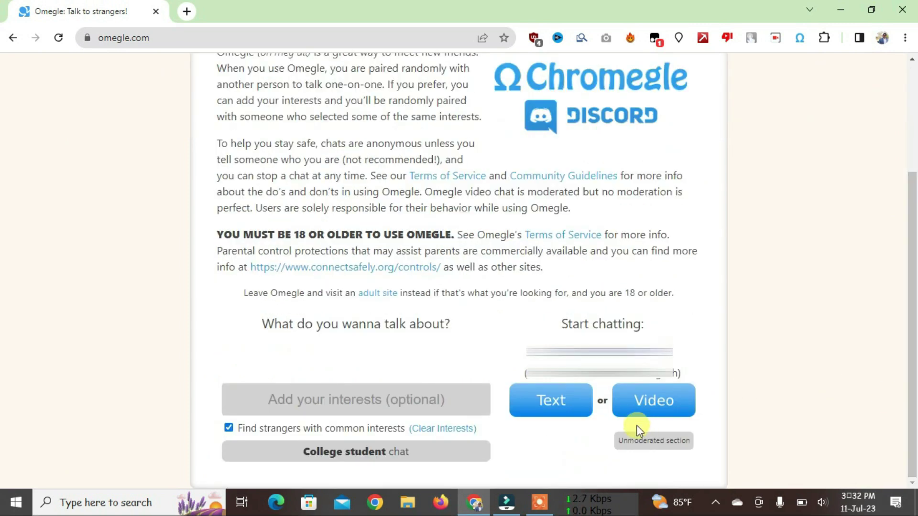
Start a new video chat and send 'please talk with me..' to the stranger.
left_click(648, 401)
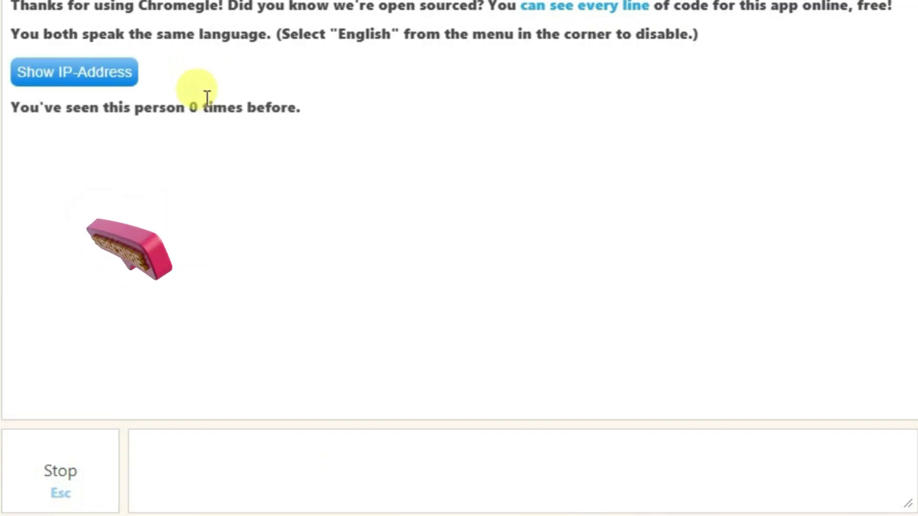
type("please talk with me..")
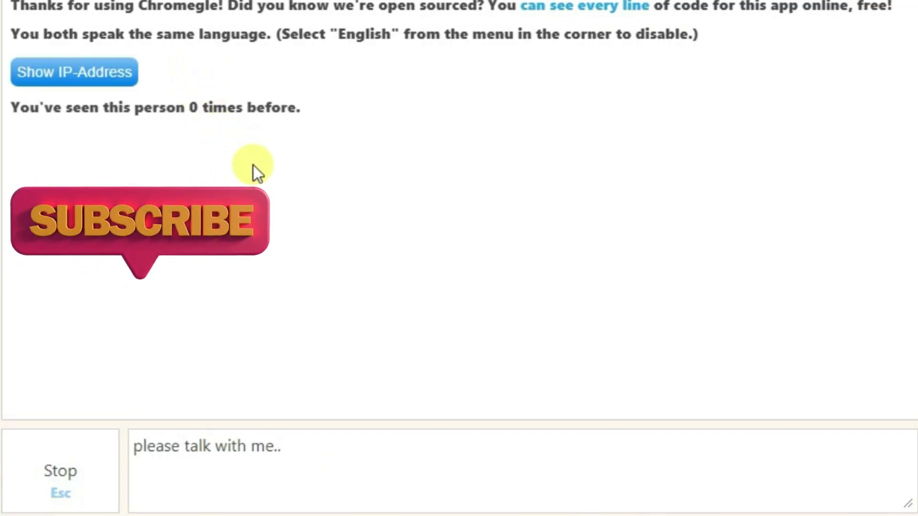
key("Return")
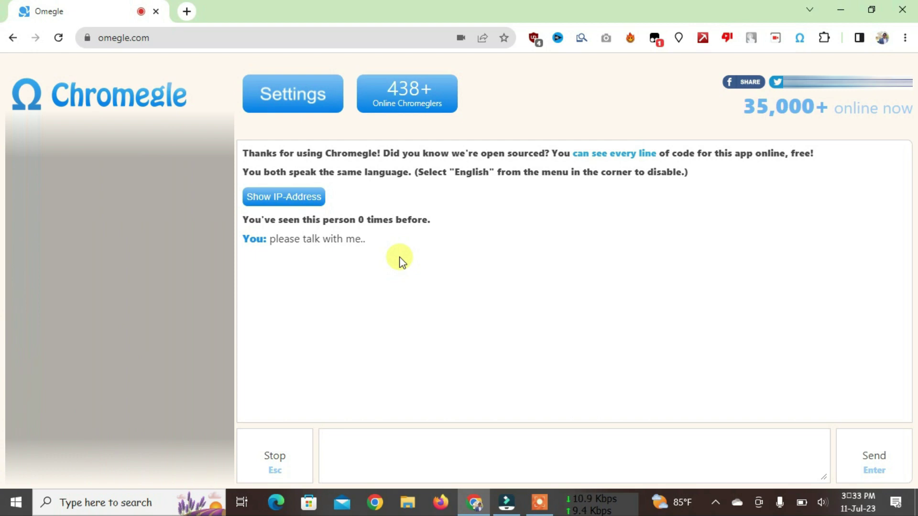
Re-confirm one greeting message, 'please talk with me..', and close the Chromegle settings.
left_click(292, 101)
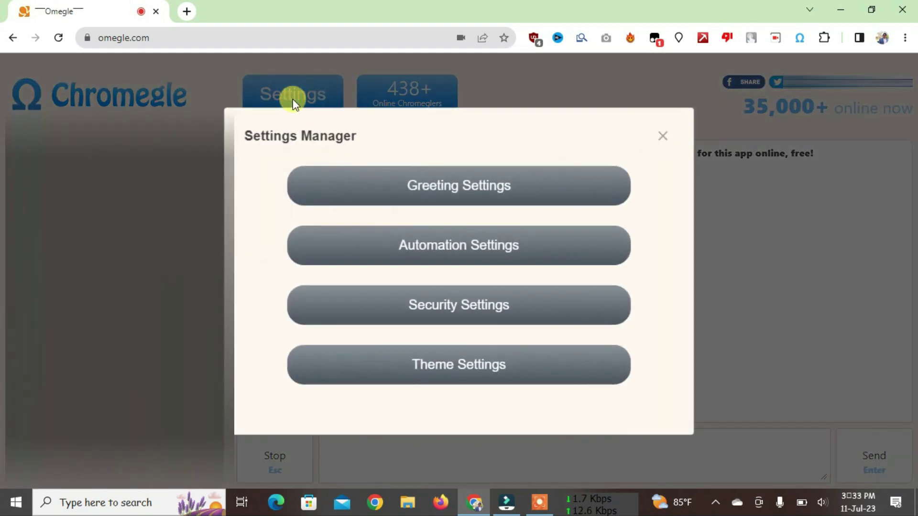
left_click(460, 185)
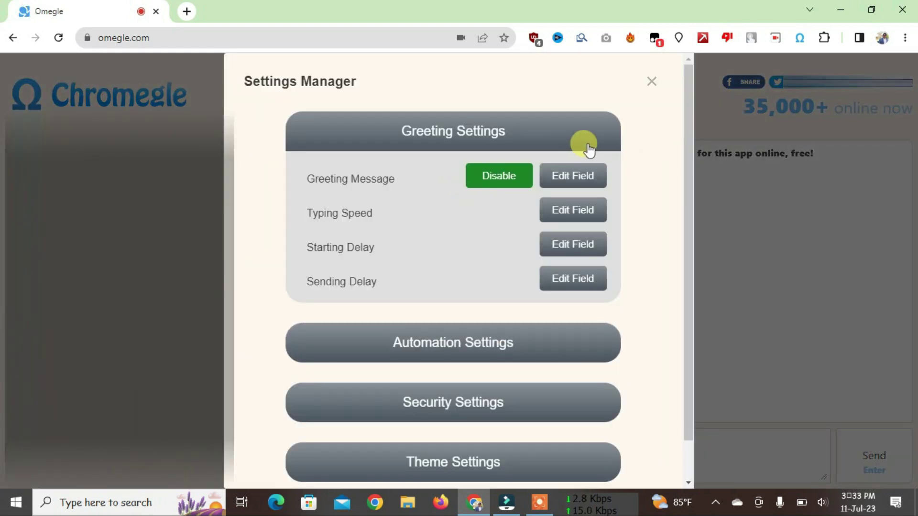
left_click(573, 175)
type("1")
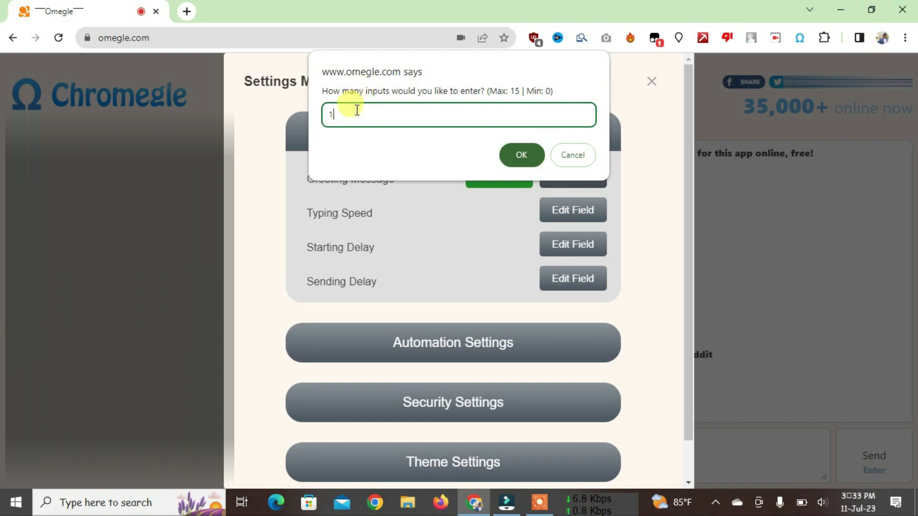
left_click(521, 154)
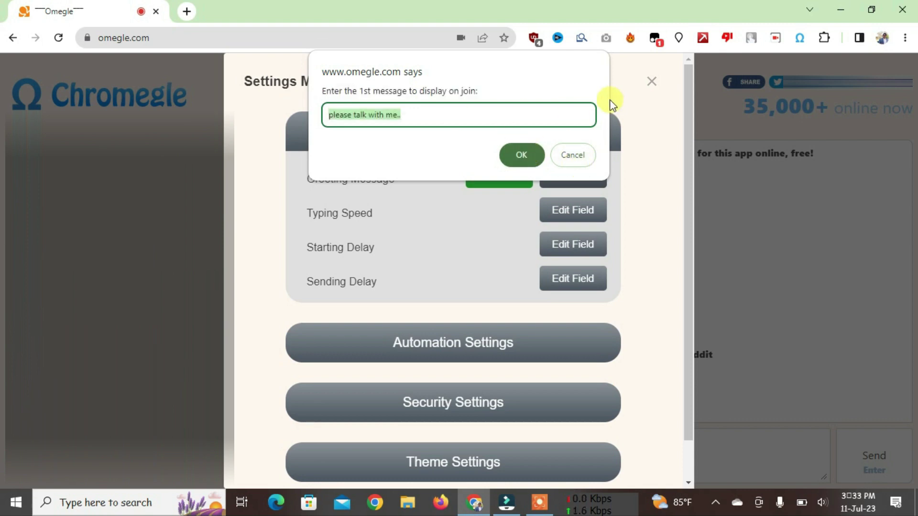
left_click(520, 155)
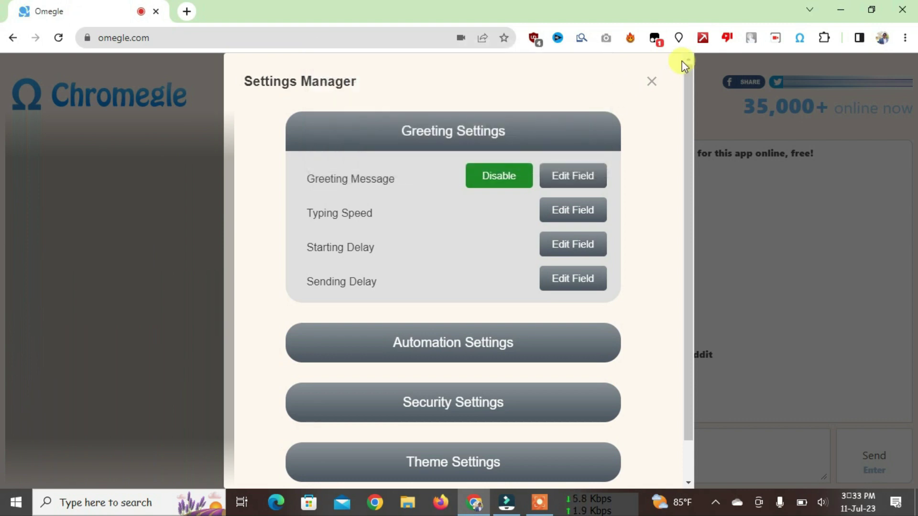
left_click(651, 81)
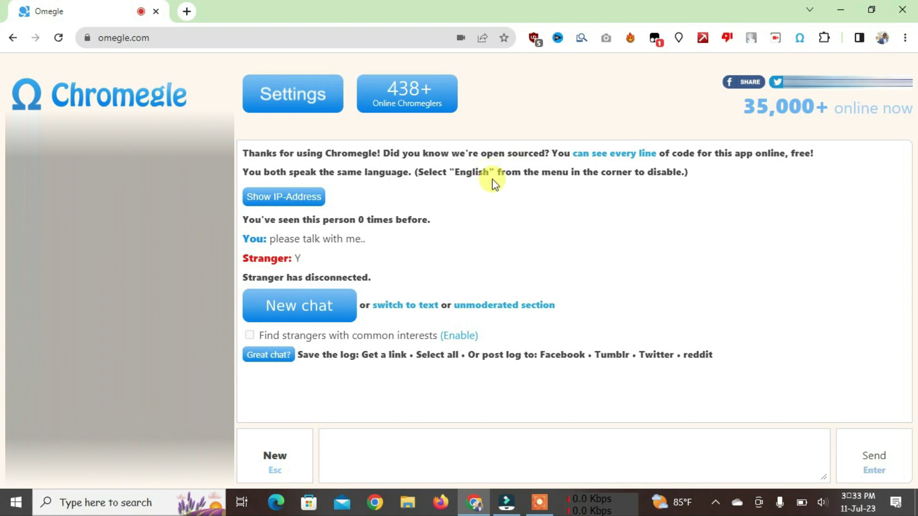